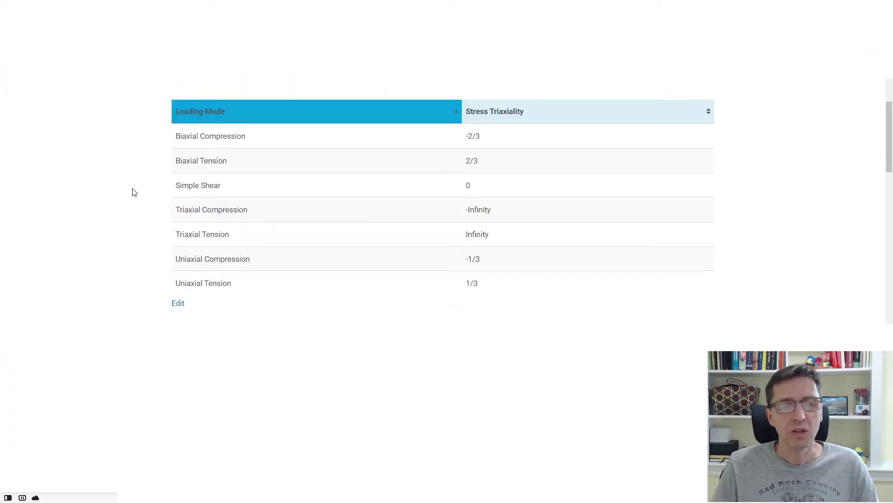
- Reverse the loading-mode name sort, then sort the table by Stress Triaxiality
click(244, 120)
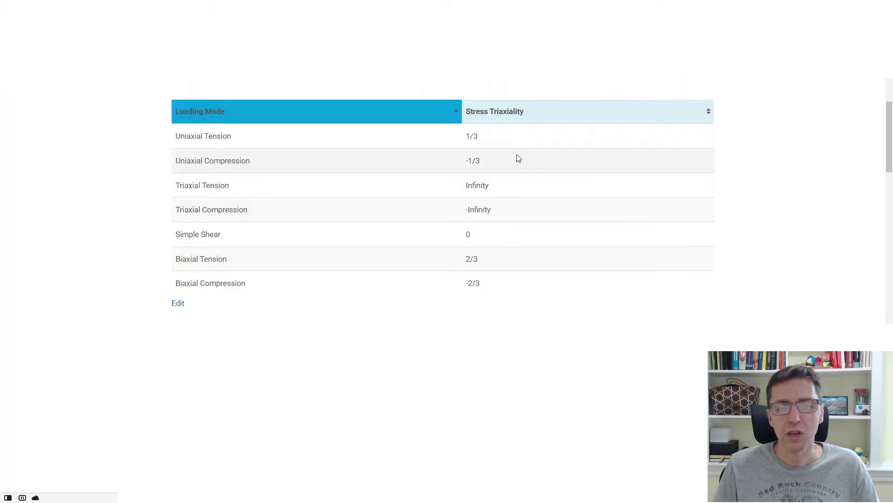
click(517, 112)
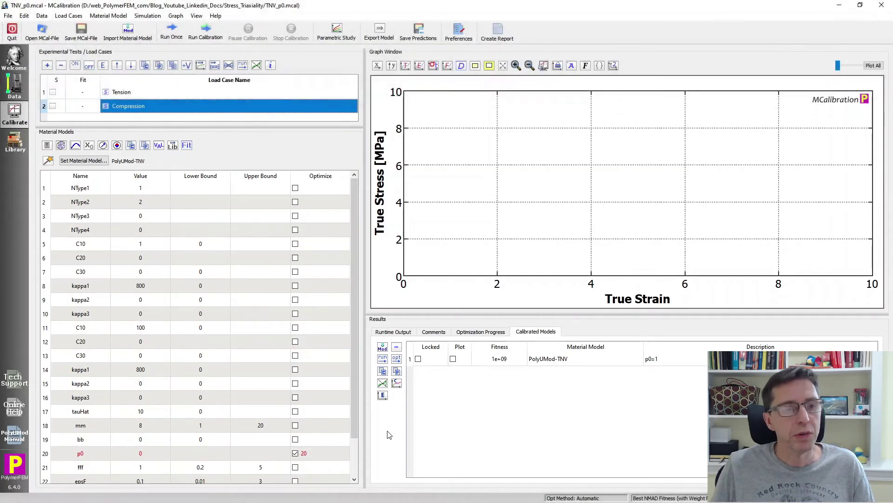
click(155, 95)
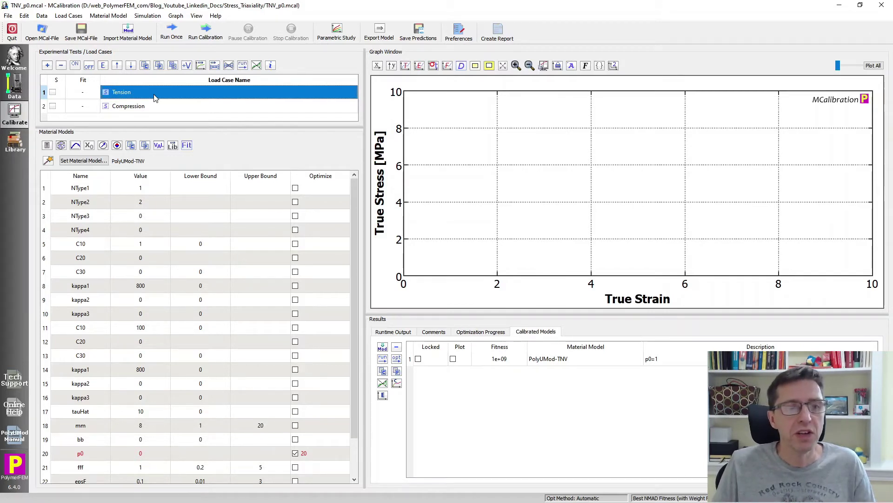
click(155, 108)
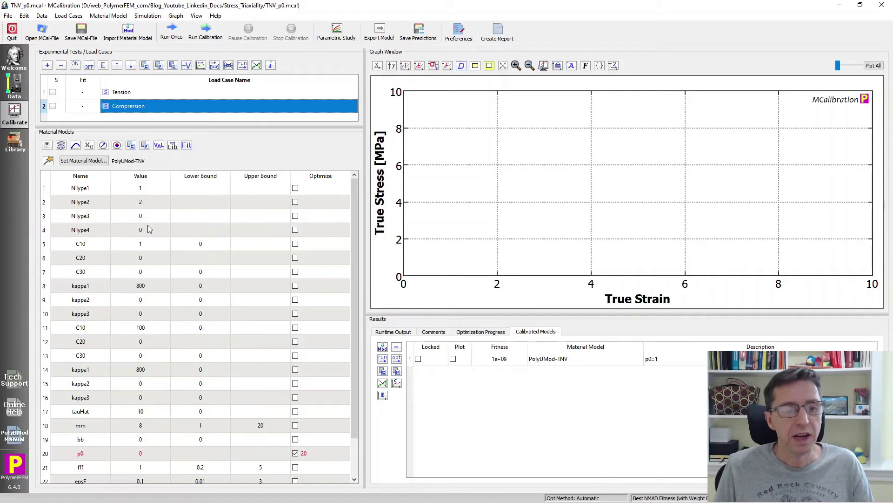
scroll(170, 346, down, 1)
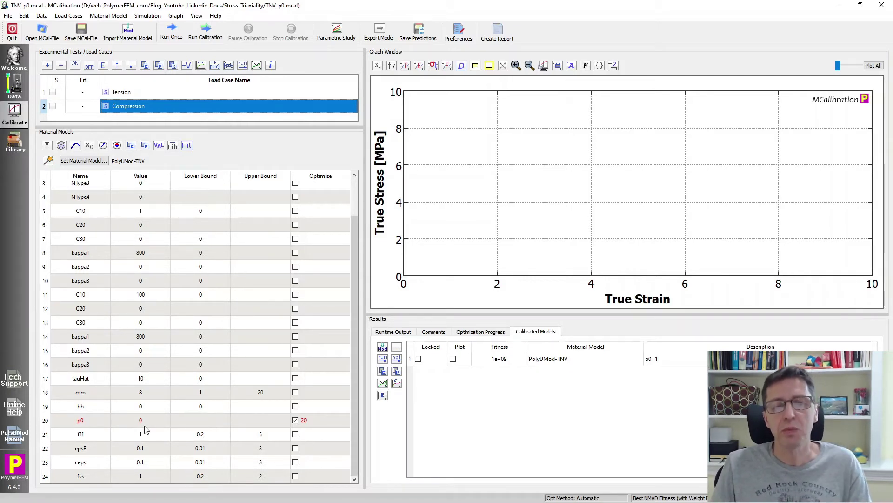
click(172, 31)
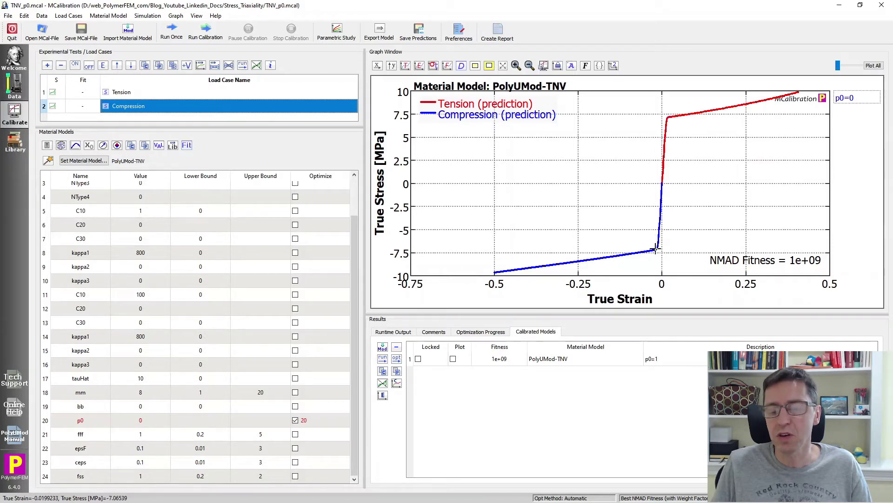
- Select the p0 Value cell in the PolyUMod-TNV parameter table
click(141, 420)
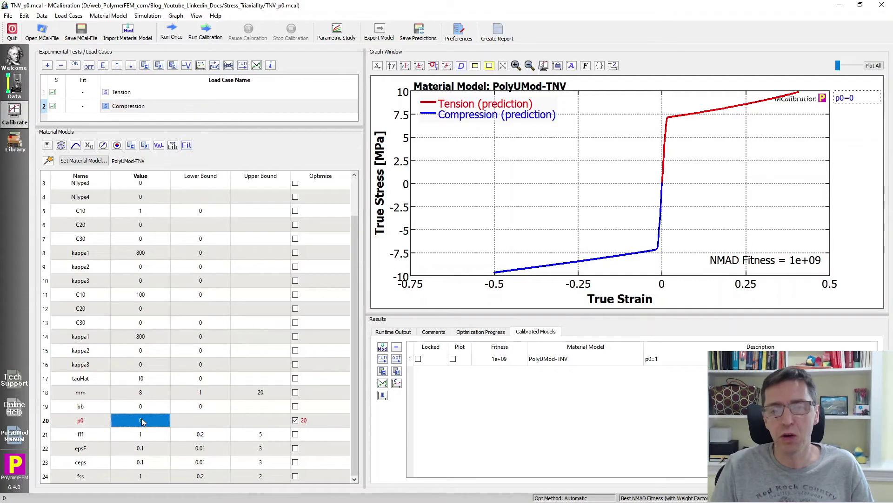
- Create a parametric study varying p0 with Low 0, Medium 1 and High 2
click(337, 32)
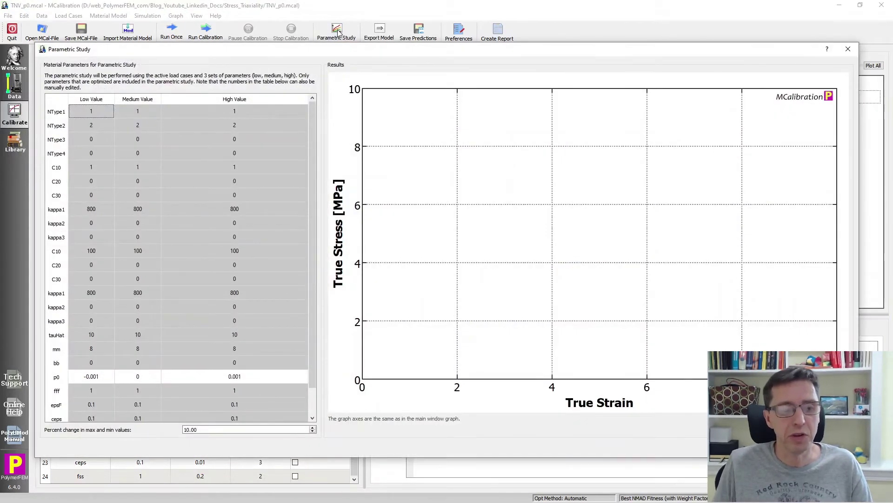
click(96, 379)
text(0)
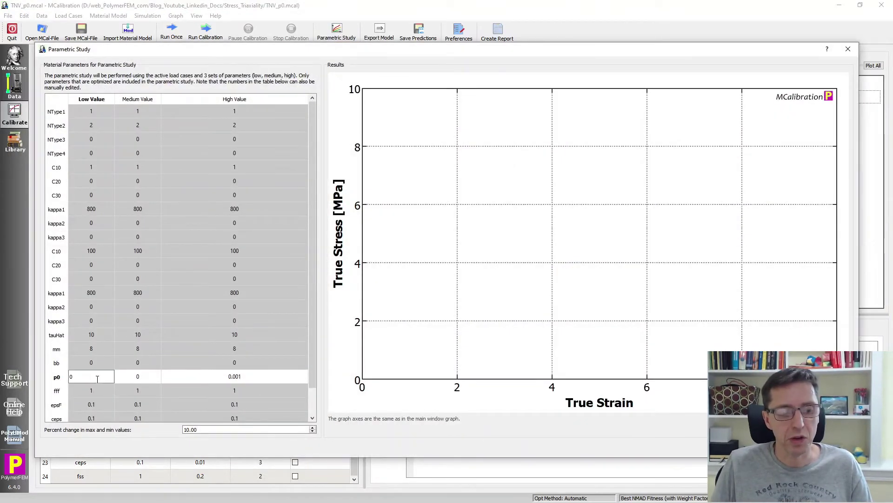
key(Tab)
text(1)
key(Tab)
text(2)
key(Tab)
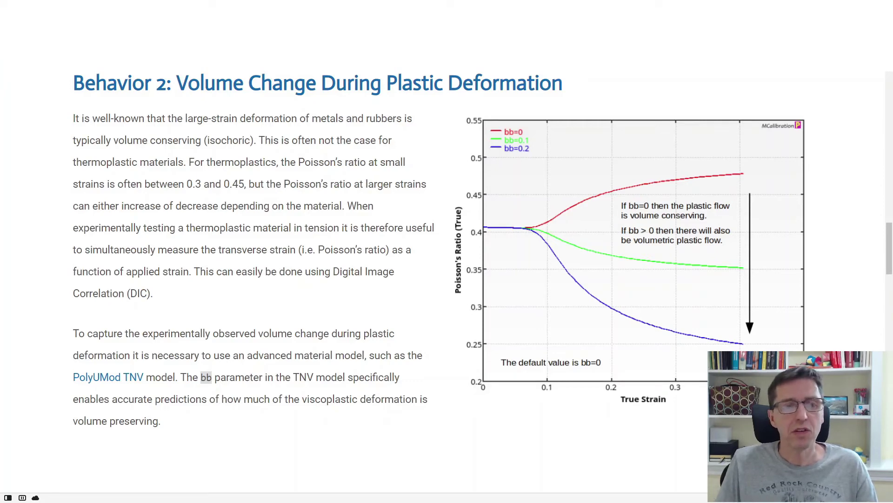
- Switch to the Stress Triaxiality page's Behavior 3: Failure Strain section
click(309, 65)
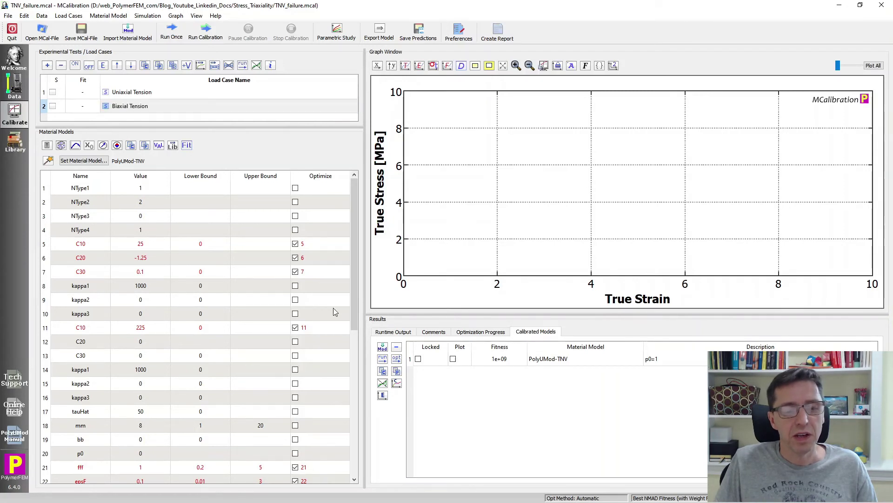
- Select the Uniaxial Tension and Biaxial Tension load cases and run the predictions once
scroll(333, 308, down, 2)
scroll(319, 314, down, 4)
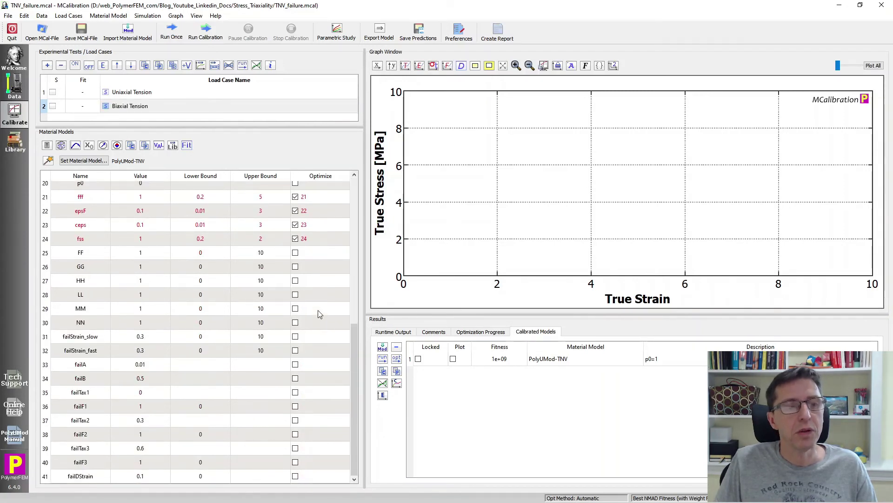
click(132, 94)
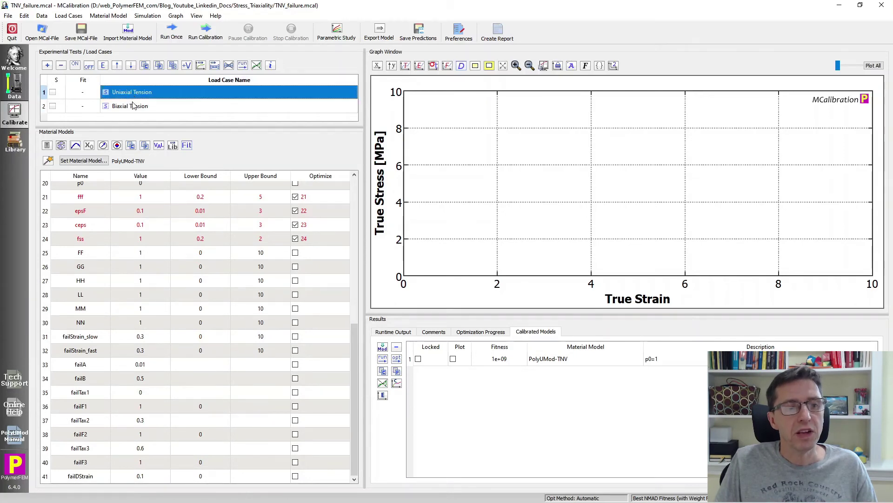
click(134, 108)
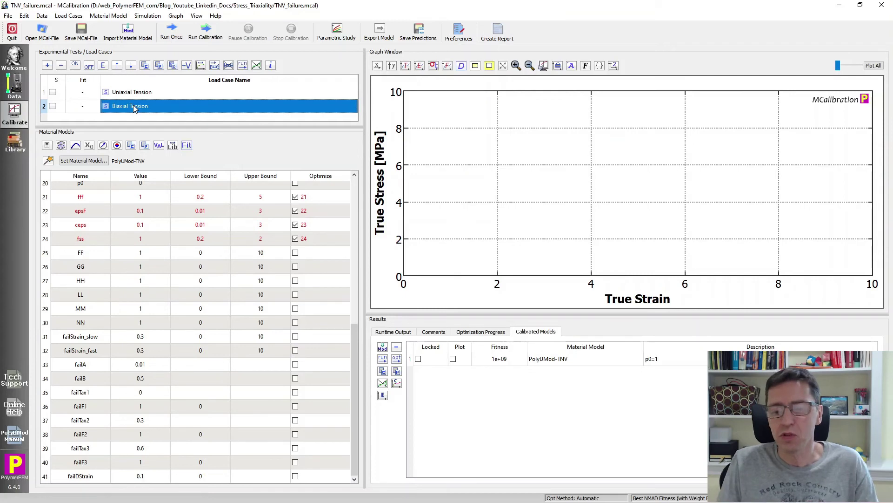
click(173, 37)
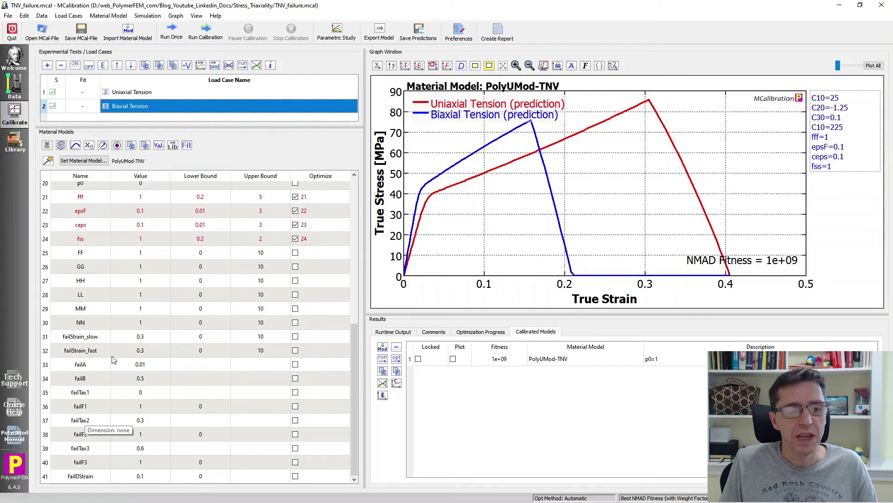
- Inspect the failStrain_slow and failF1 failure parameter values
click(152, 341)
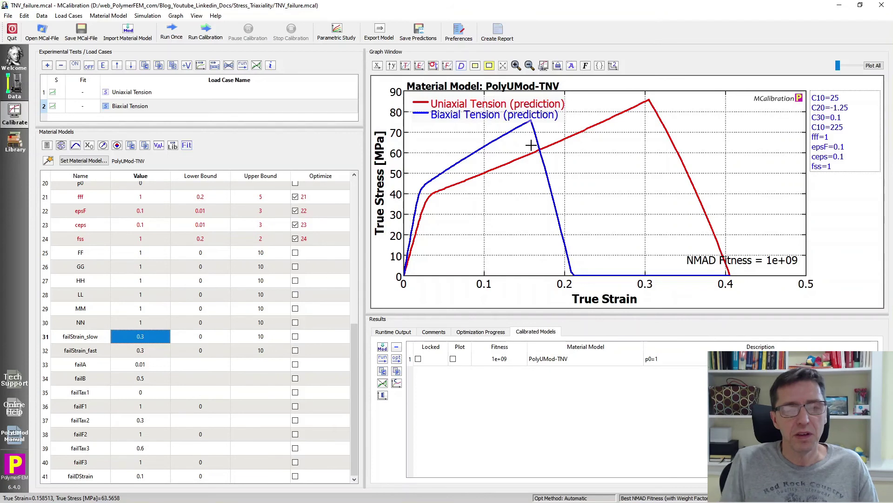
click(132, 409)
click(139, 437)
click(144, 465)
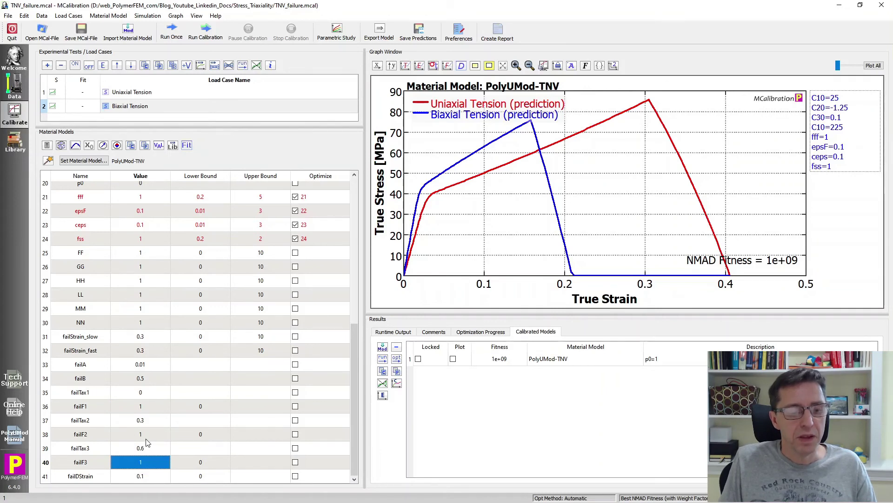
click(150, 396)
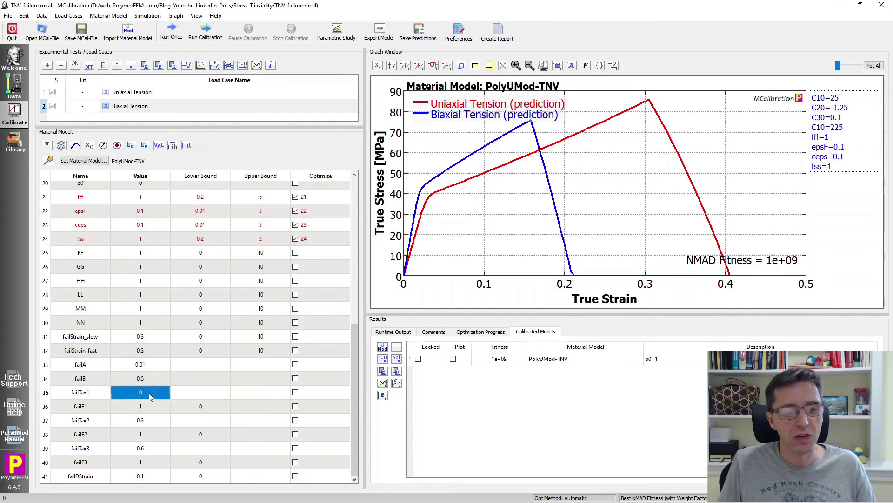
key(Down)
key(Down)
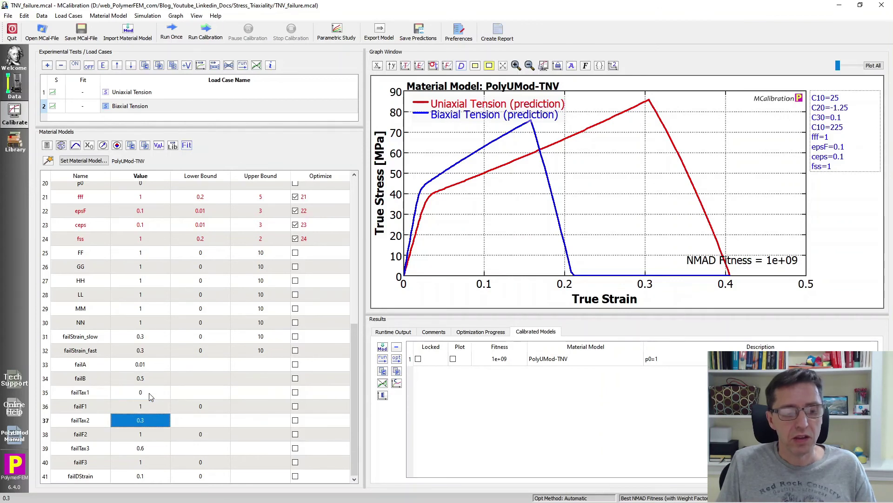
key(Down)
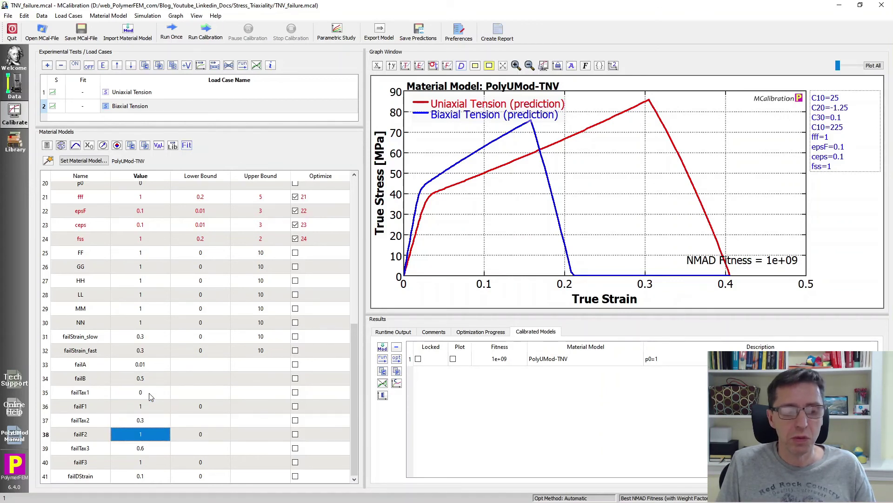
key(Up)
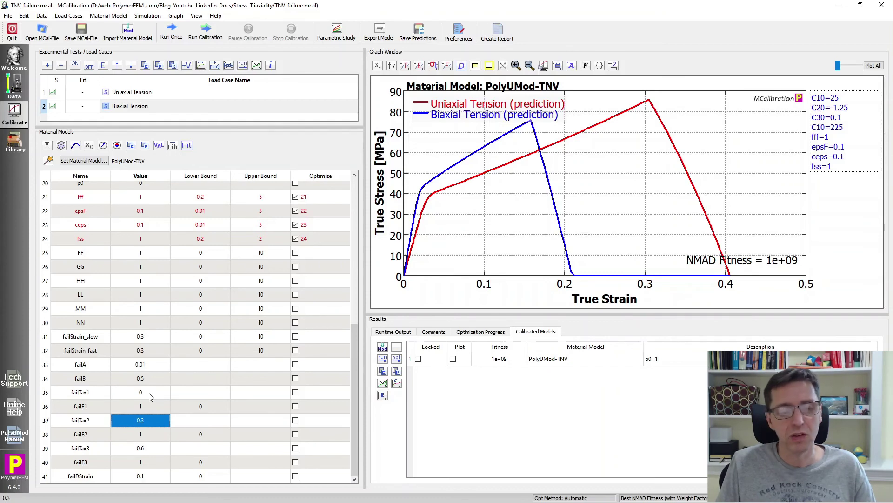
key(Down)
key(Down)
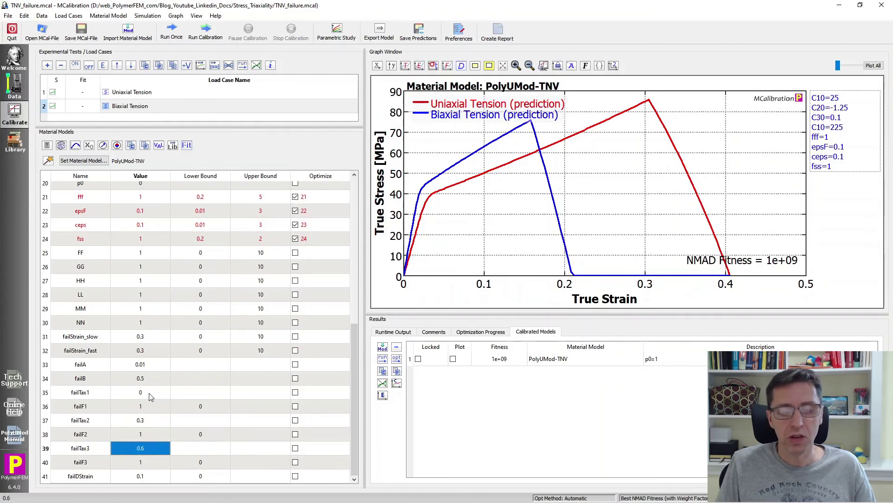
key(Down)
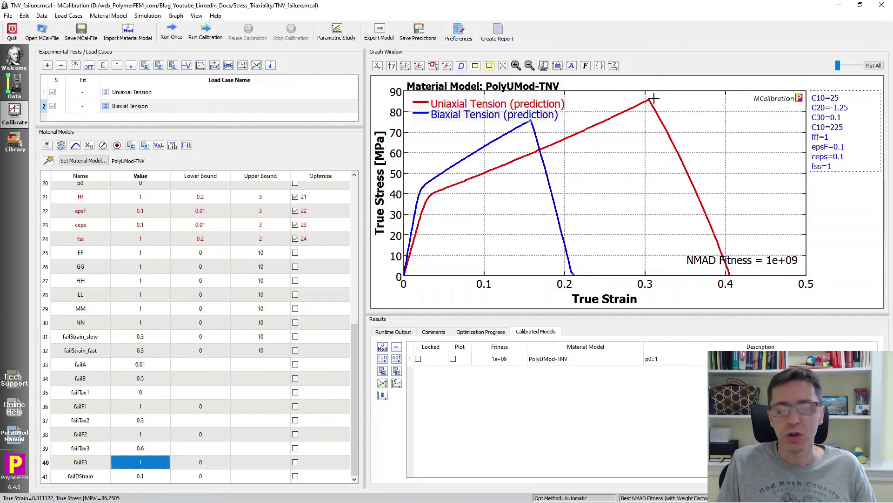
click(138, 434)
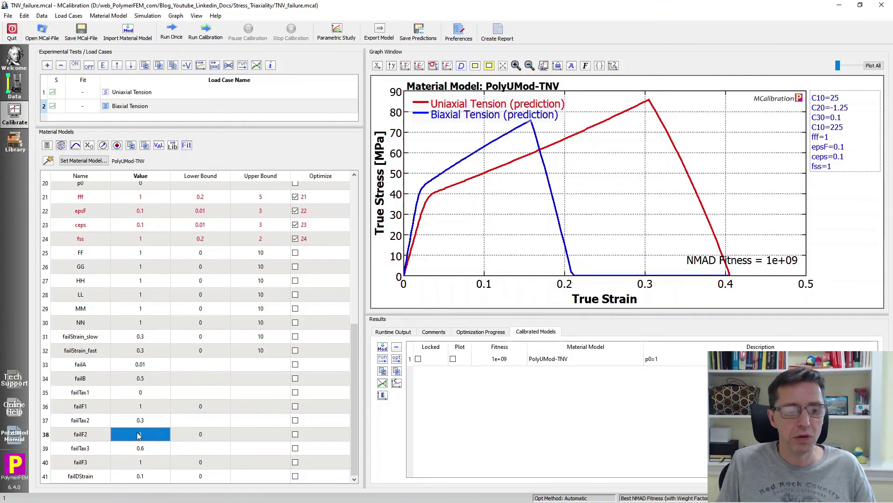
- Change failF2 from 1 to 0.5 and rerun the Uniaxial and Biaxial Tension predictions
text(0.5)
key(Return)
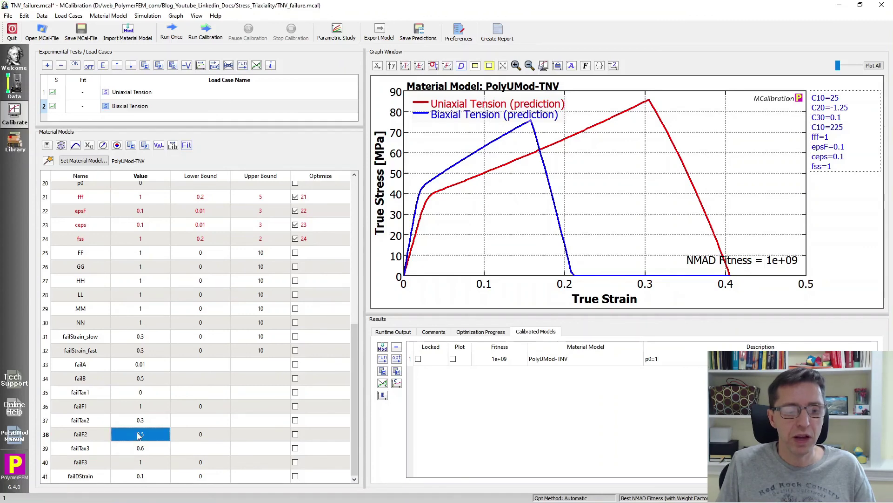
click(178, 32)
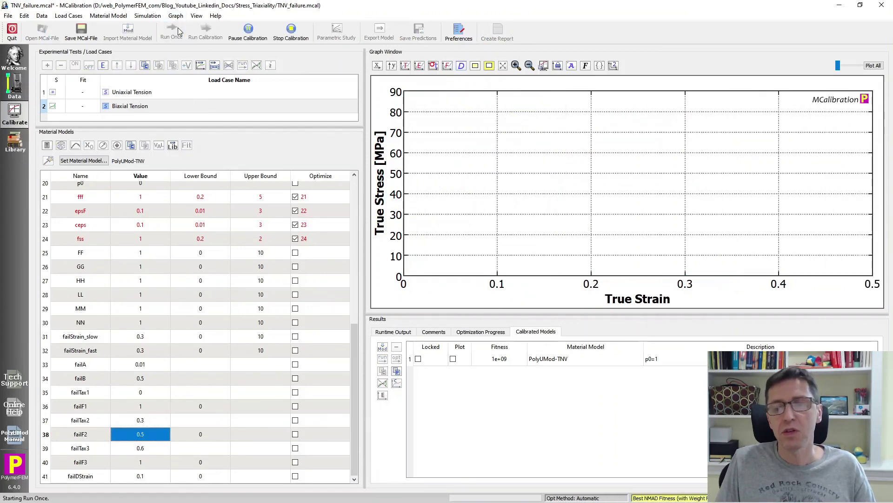